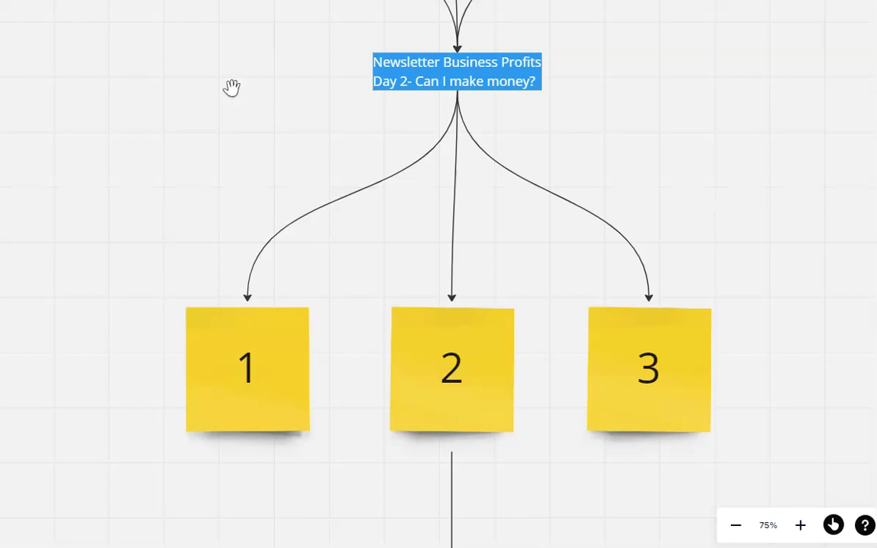
# - In the Day 1 section, move the lowest red underline on the blue note up beneath "What are the 3"
pyautogui.click(251, 71)
pyautogui.click(242, 77)
pyautogui.moveTo(284, 72); pyautogui.dragTo(217, 277)
pyautogui.click(262, 138)
pyautogui.moveTo(262, 138); pyautogui.dragTo(237, 373)
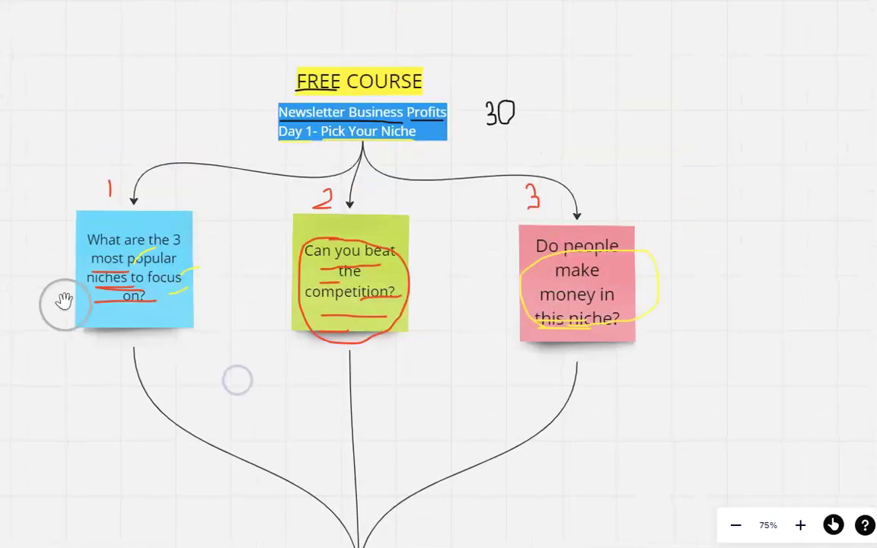
pyautogui.moveTo(20, 166); pyautogui.dragTo(78, 168)
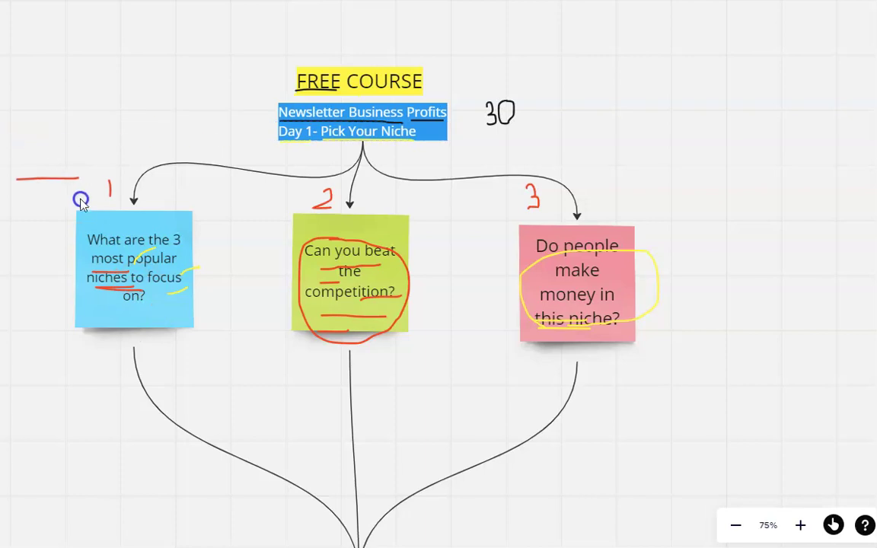
pyautogui.moveTo(91, 268); pyautogui.dragTo(127, 299)
pyautogui.moveTo(80, 253)
pyautogui.mouseDown()
pyautogui.moveTo(142, 275)
pyautogui.moveTo(161, 252)
pyautogui.mouseUp()
pyautogui.moveTo(157, 309); pyautogui.dragTo(182, 221)
pyautogui.moveTo(129, 262)
pyautogui.mouseDown()
pyautogui.moveTo(107, 241)
pyautogui.moveTo(133, 229)
pyautogui.moveTo(126, 253)
pyautogui.mouseUp()
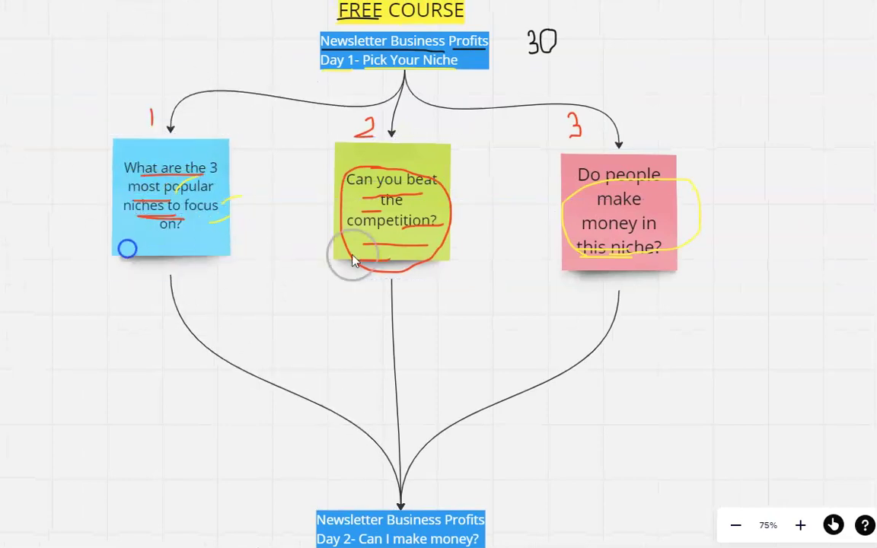
# - Shift the red circle on the green Day 1 note slightly upward around "Can you beat the competition?"
pyautogui.moveTo(339, 260)
pyautogui.mouseDown()
pyautogui.moveTo(357, 247)
pyautogui.moveTo(339, 248)
pyautogui.mouseUp()
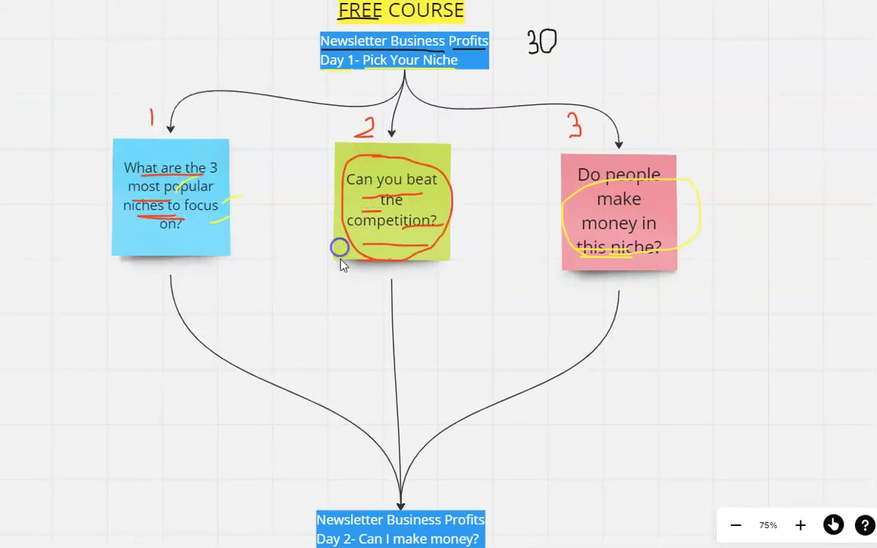
pyautogui.click(340, 254)
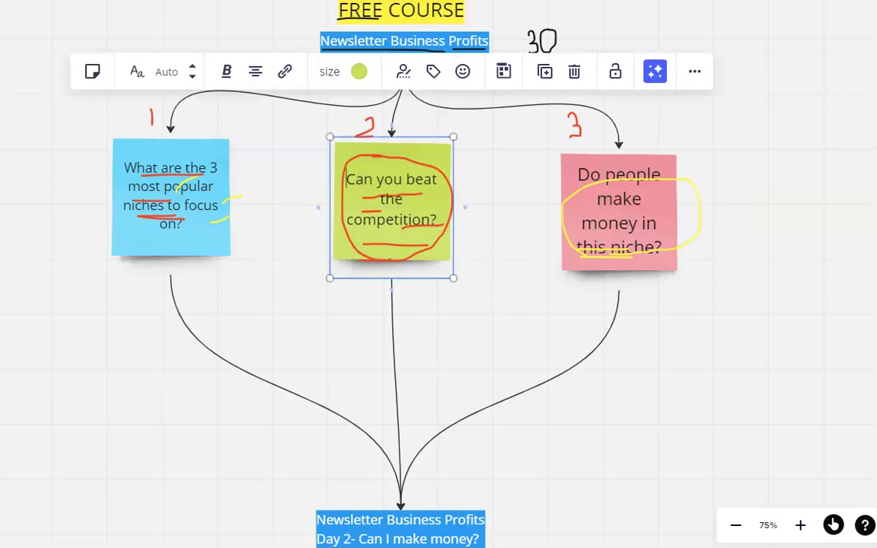
pyautogui.click(117, 352)
# - In the Day 2 section, move sticky note 1 upward off the "Money" label
pyautogui.moveTo(183, 401); pyautogui.dragTo(197, 19)
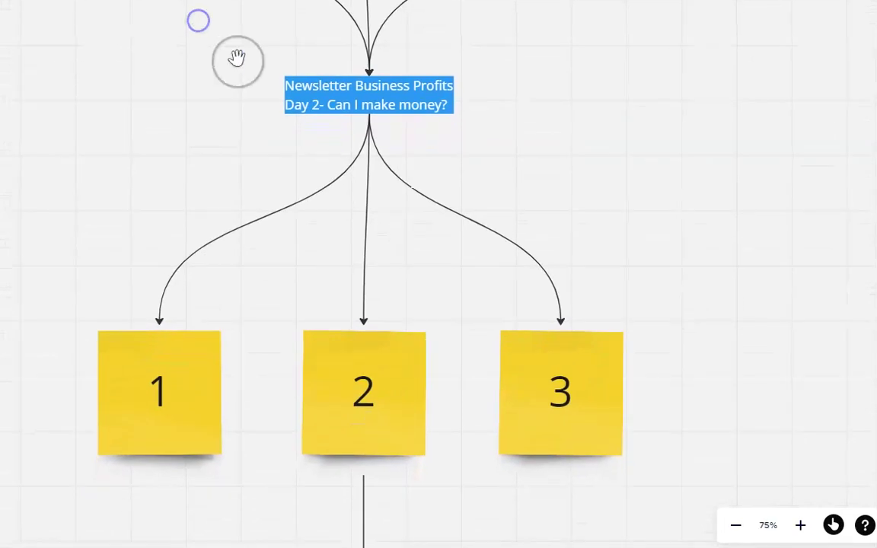
pyautogui.moveTo(216, 185); pyautogui.dragTo(221, 120)
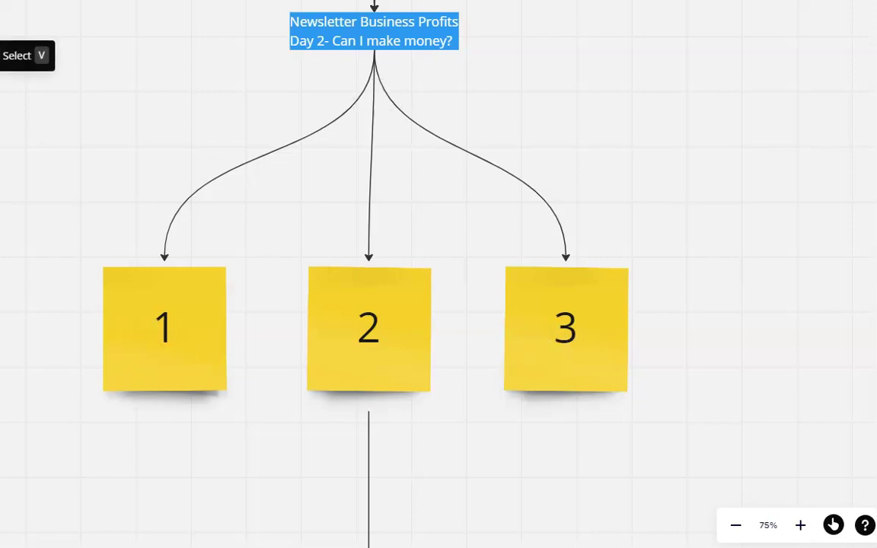
pyautogui.moveTo(145, 348); pyautogui.dragTo(145, 266)
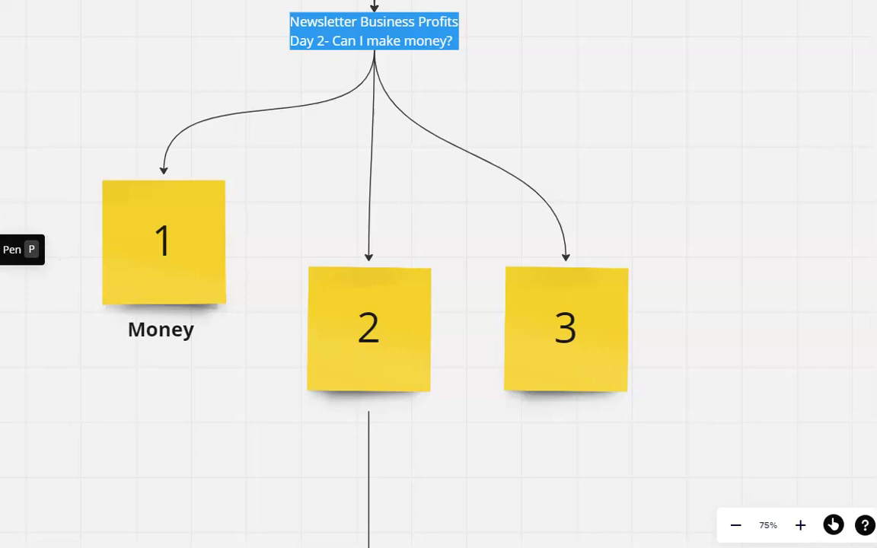
# - Draw three black dollar signs in a row beneath the "Money" label with the pen
pyautogui.click(2, 249)
pyautogui.click(14, 351)
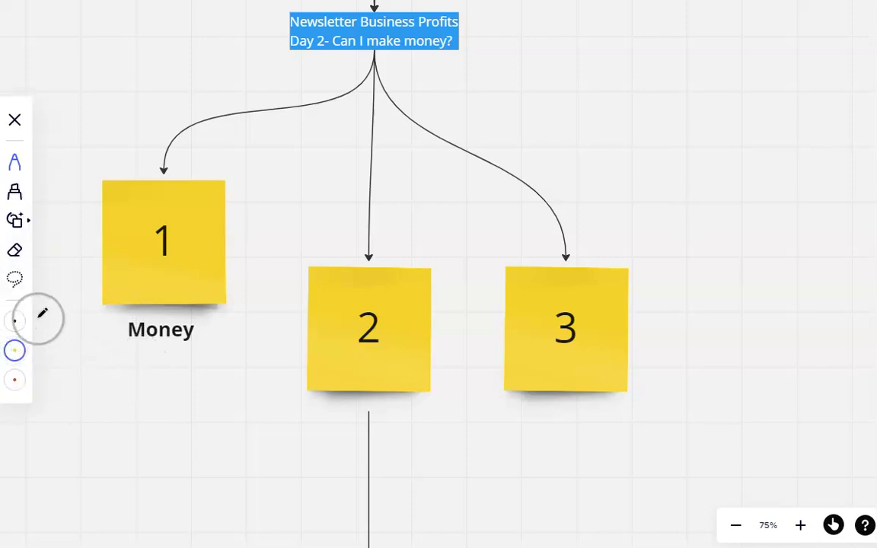
pyautogui.click(14, 320)
pyautogui.moveTo(119, 363); pyautogui.dragTo(120, 383)
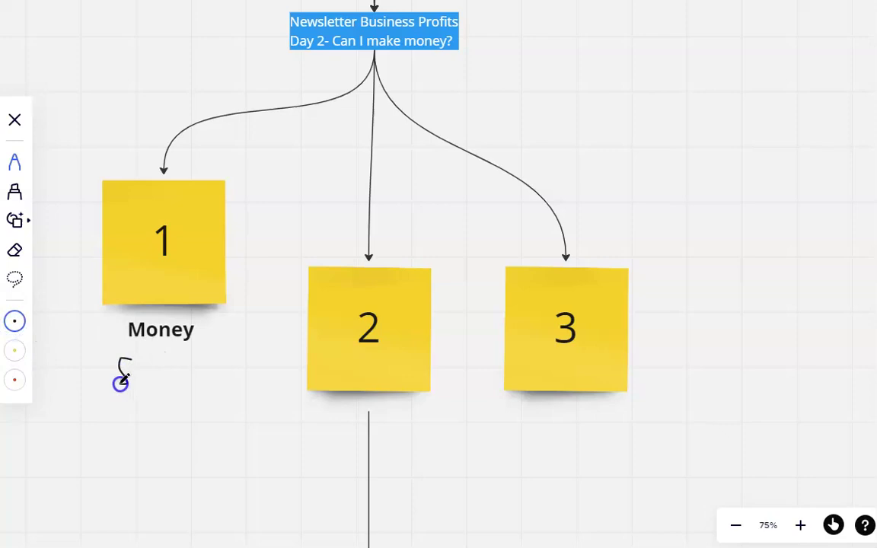
pyautogui.moveTo(125, 350); pyautogui.dragTo(127, 389)
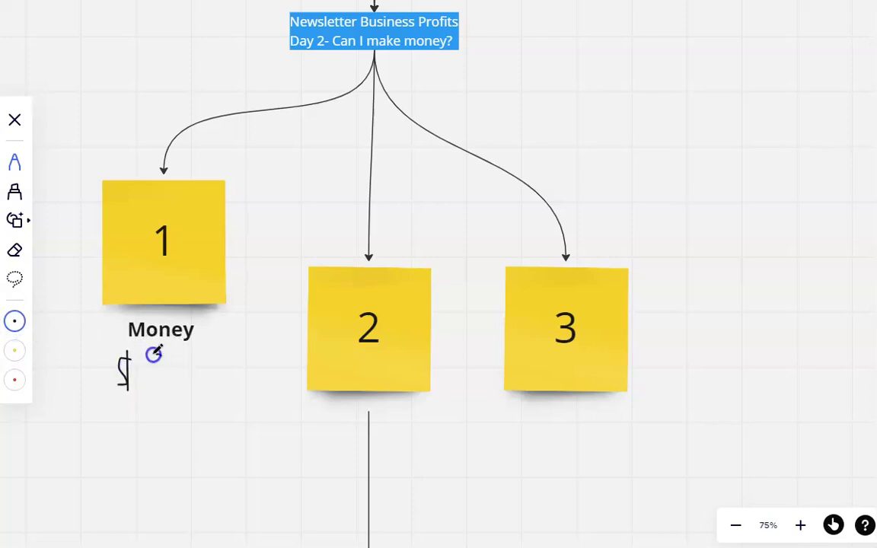
pyautogui.moveTo(153, 353)
pyautogui.mouseDown()
pyautogui.moveTo(157, 377)
pyautogui.moveTo(143, 378)
pyautogui.moveTo(191, 377)
pyautogui.moveTo(178, 386)
pyautogui.mouseUp()
pyautogui.moveTo(183, 350); pyautogui.dragTo(187, 394)
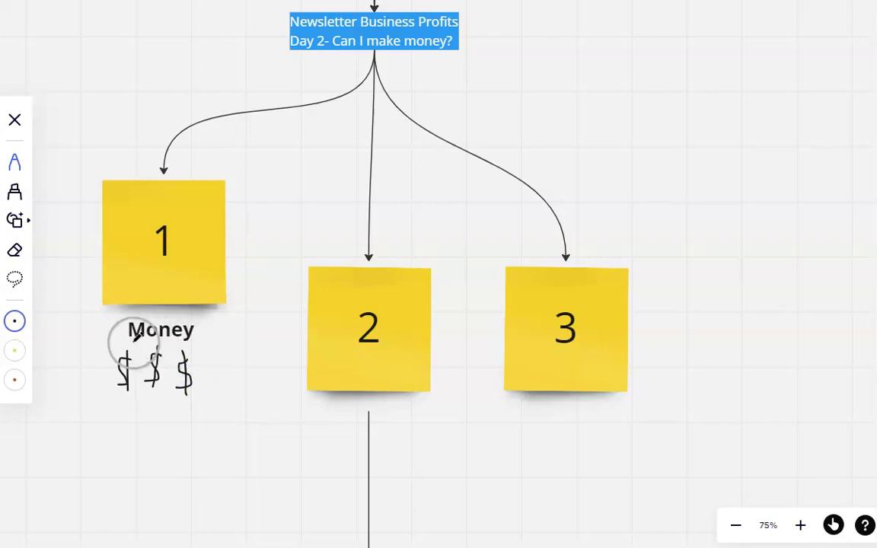
# - Underline "Money" in black and red, and add a short red double underline beneath "Can I" in the Day 2 heading
pyautogui.moveTo(128, 343); pyautogui.dragTo(196, 342)
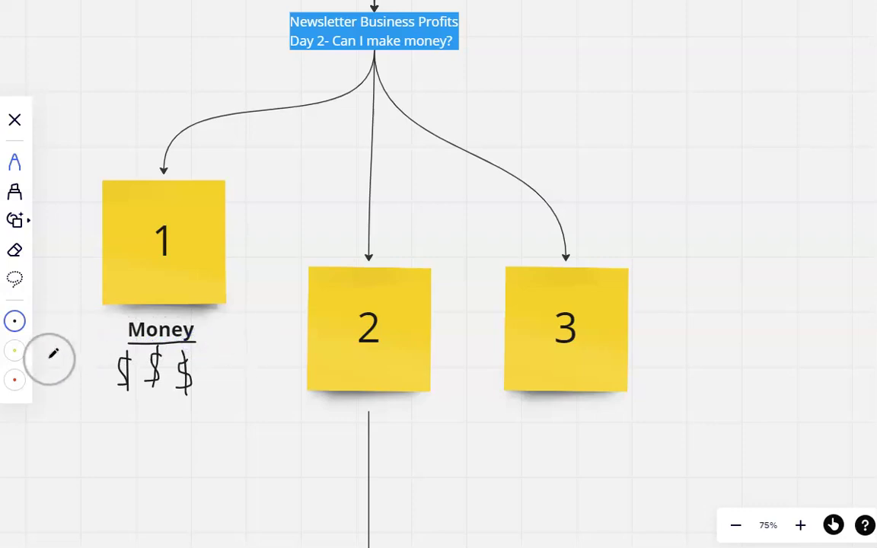
pyautogui.click(14, 379)
pyautogui.moveTo(128, 345)
pyautogui.mouseDown()
pyautogui.moveTo(196, 343)
pyautogui.moveTo(117, 342)
pyautogui.moveTo(189, 346)
pyautogui.mouseUp()
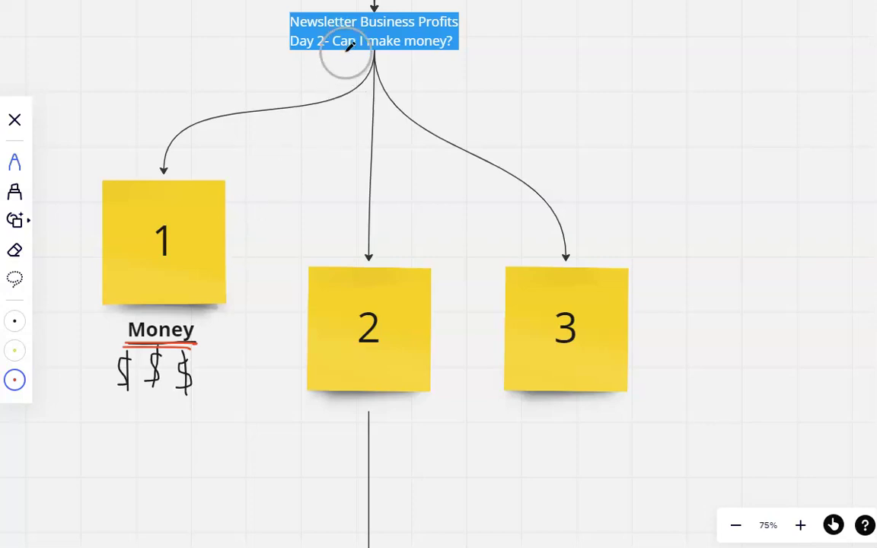
pyautogui.moveTo(344, 55); pyautogui.dragTo(368, 58)
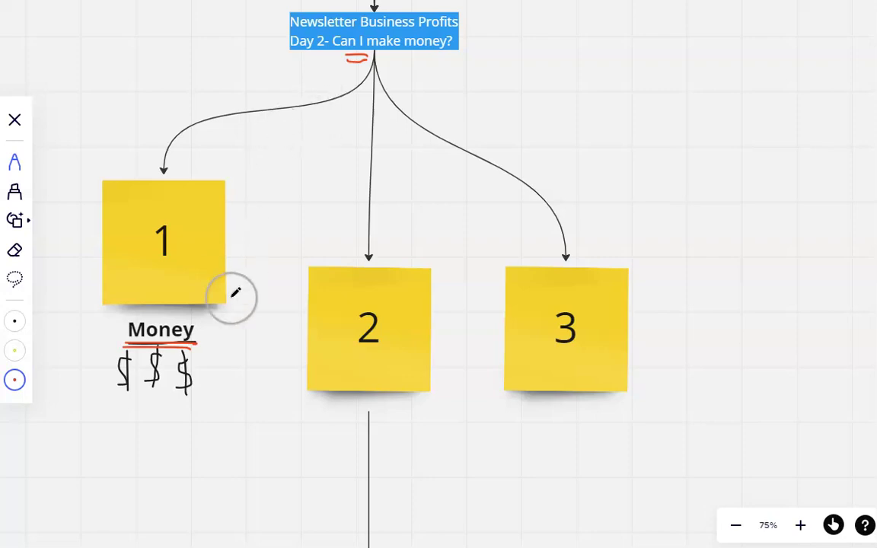
pyautogui.moveTo(127, 341); pyautogui.dragTo(192, 340)
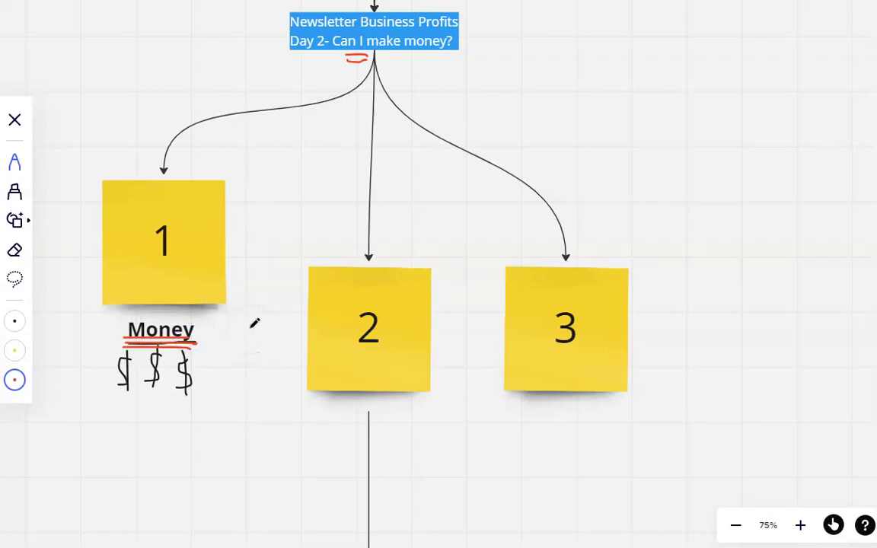
pyautogui.press('Escape')
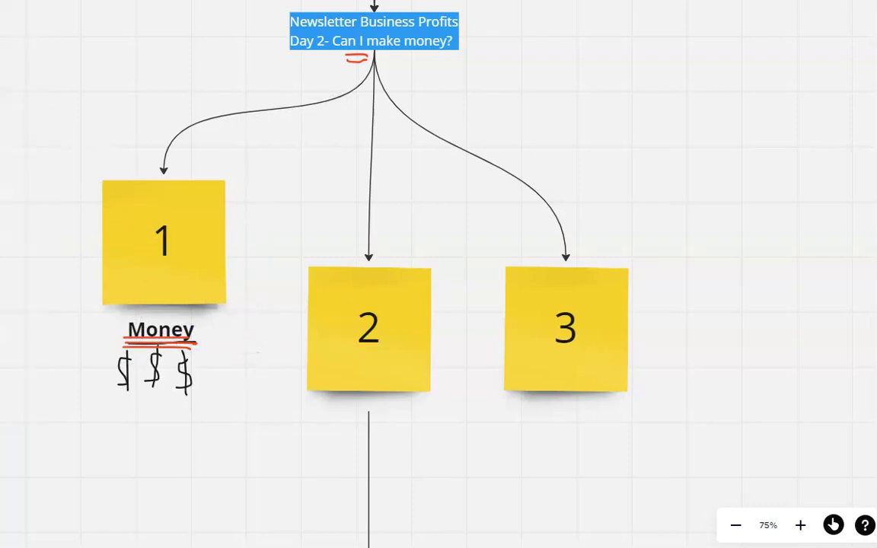
# - Move sticky note 2 upward off the "Members" label, roughly level with sticky note 1
pyautogui.click(336, 369)
pyautogui.moveTo(336, 367); pyautogui.dragTo(332, 358)
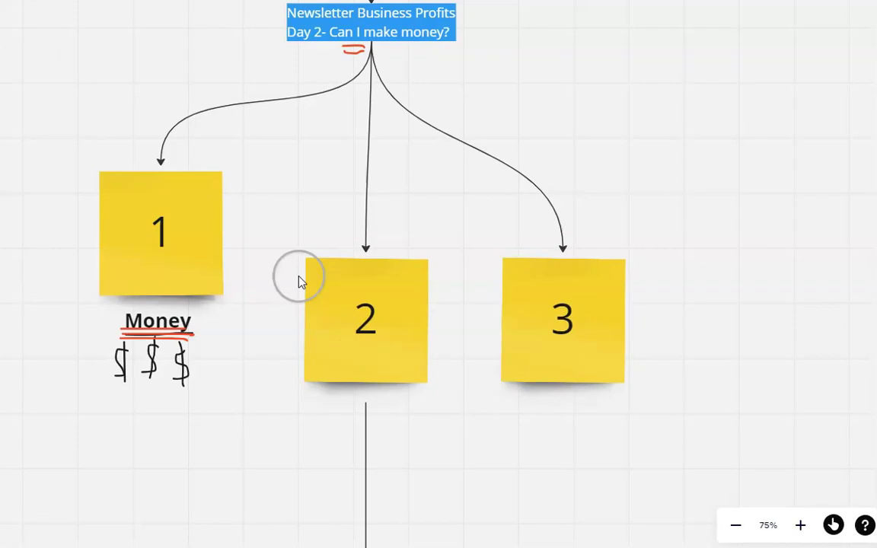
pyautogui.moveTo(374, 362); pyautogui.dragTo(374, 264)
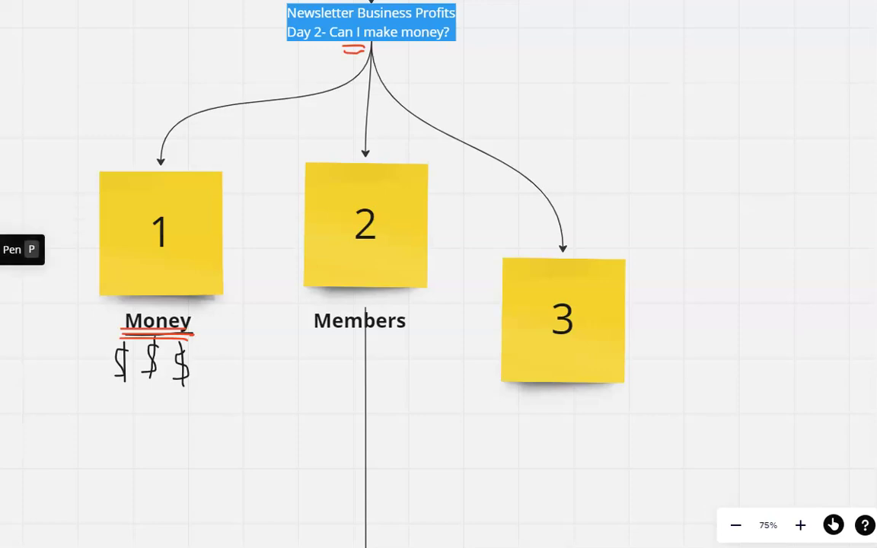
# - Draw two yellow pen underlines beneath the "Members" label
pyautogui.click(4, 249)
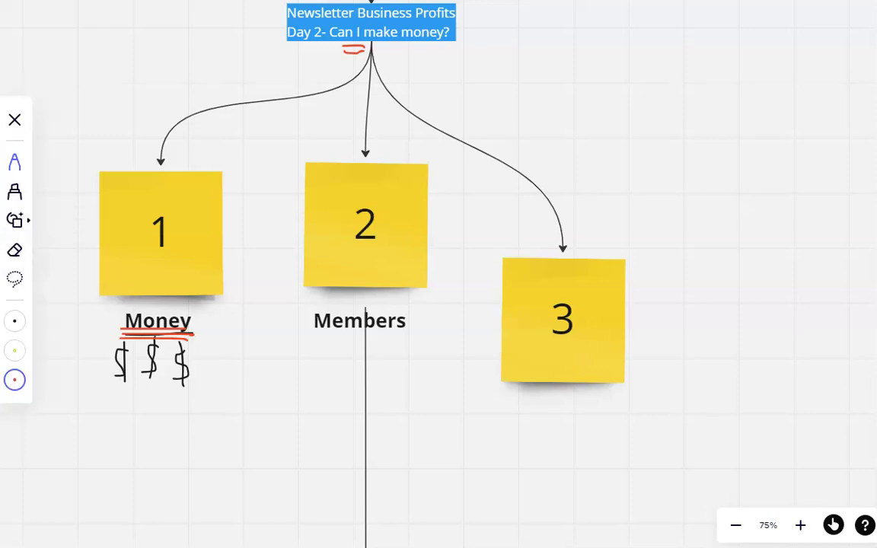
pyautogui.click(15, 351)
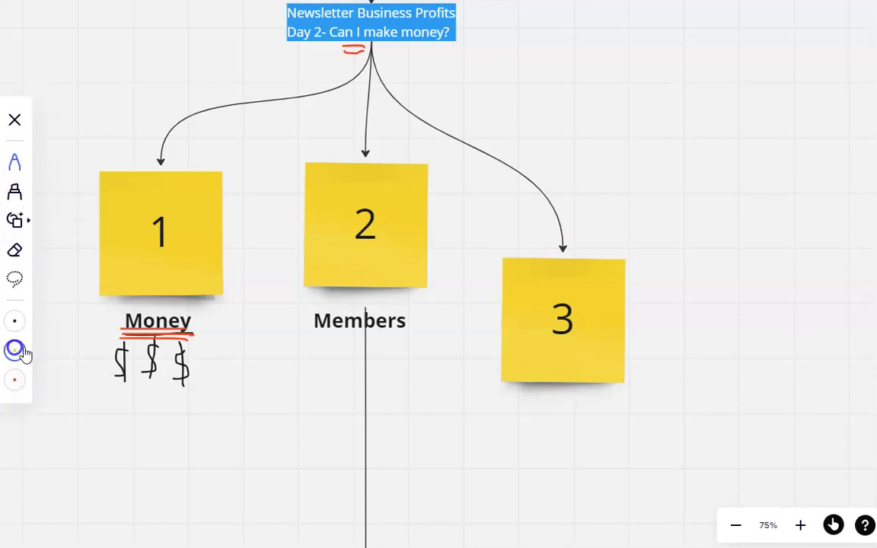
pyautogui.moveTo(319, 333); pyautogui.dragTo(397, 333)
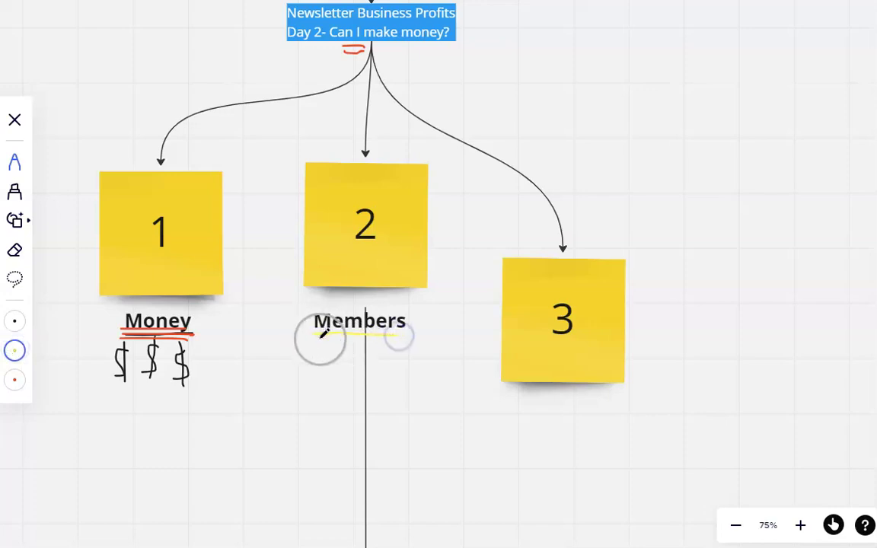
pyautogui.moveTo(320, 335); pyautogui.dragTo(395, 342)
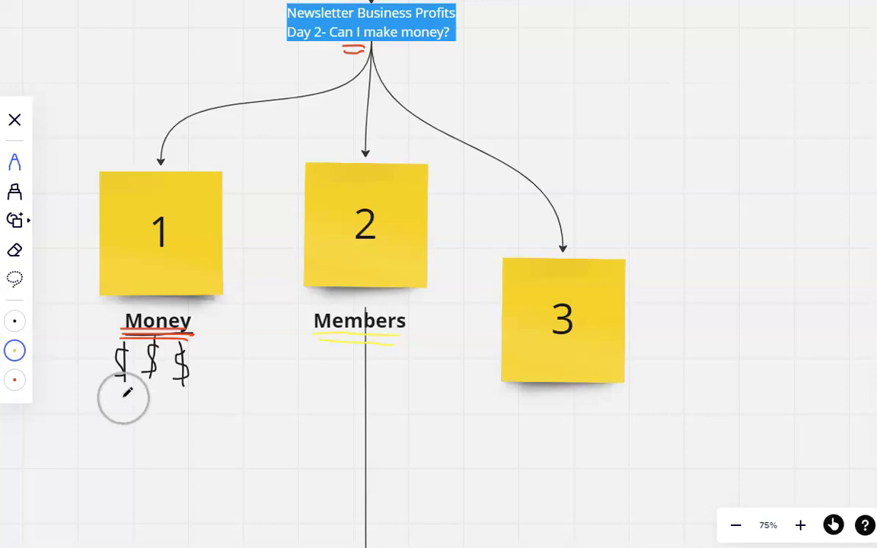
# - Add more yellow underlines beneath "Money", the three dollar signs and "Members"
pyautogui.moveTo(117, 333); pyautogui.dragTo(221, 332)
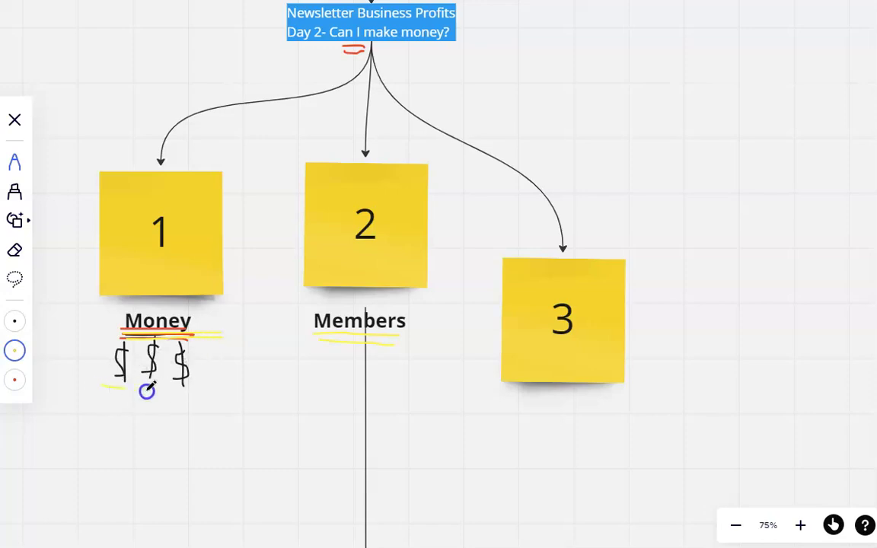
pyautogui.moveTo(103, 391); pyautogui.dragTo(196, 390)
pyautogui.moveTo(129, 395); pyautogui.dragTo(189, 394)
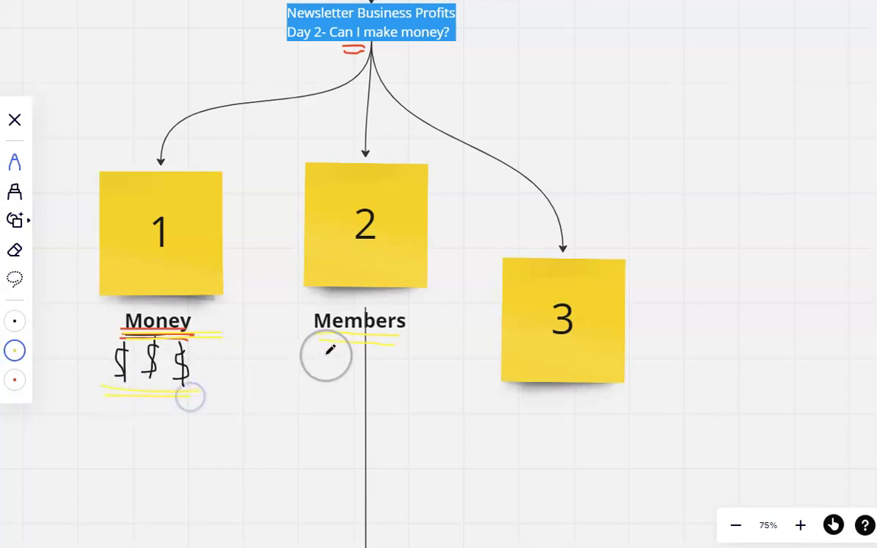
pyautogui.moveTo(317, 349)
pyautogui.mouseDown()
pyautogui.moveTo(369, 350)
pyautogui.moveTo(337, 337)
pyautogui.moveTo(392, 337)
pyautogui.mouseUp()
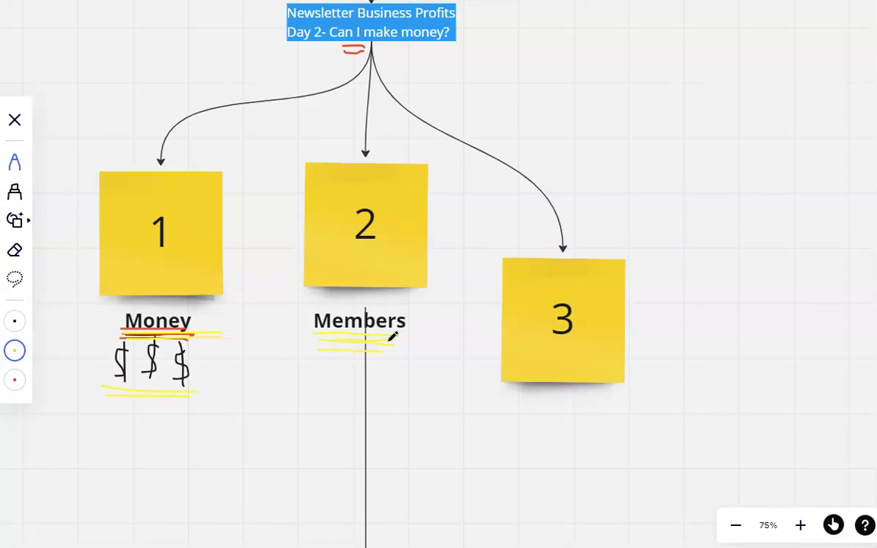
pyautogui.press('v')
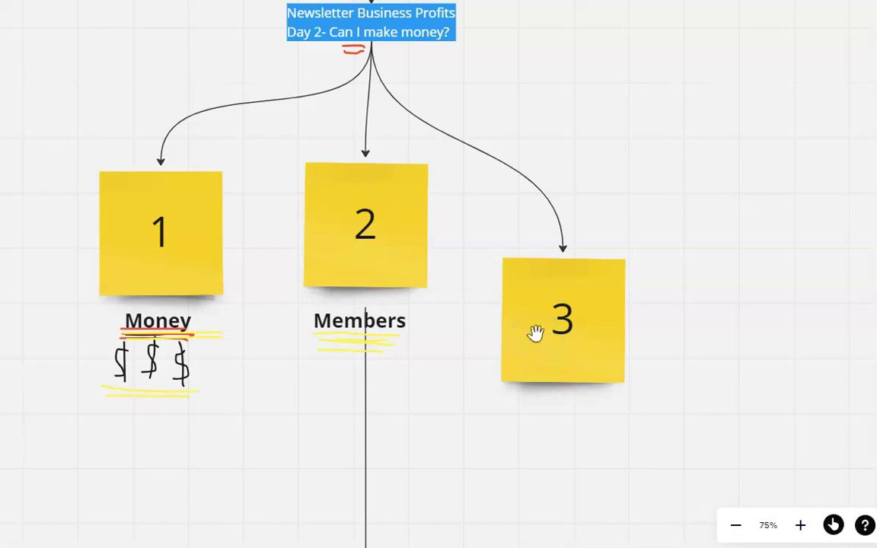
# - Move sticky note 3 upward off the "Motivation" label, in line with sticky notes 1 and 2
pyautogui.moveTo(535, 332); pyautogui.dragTo(548, 289)
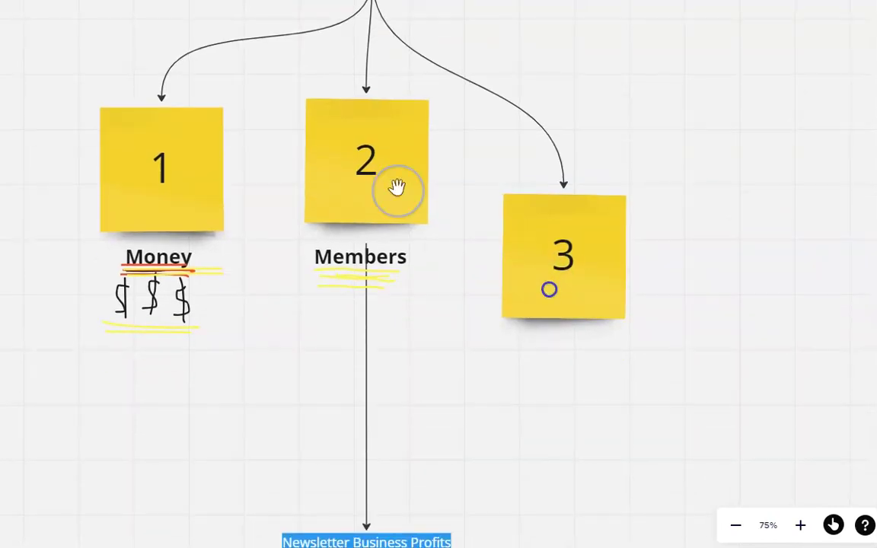
pyautogui.scroll(5, 291, 337)
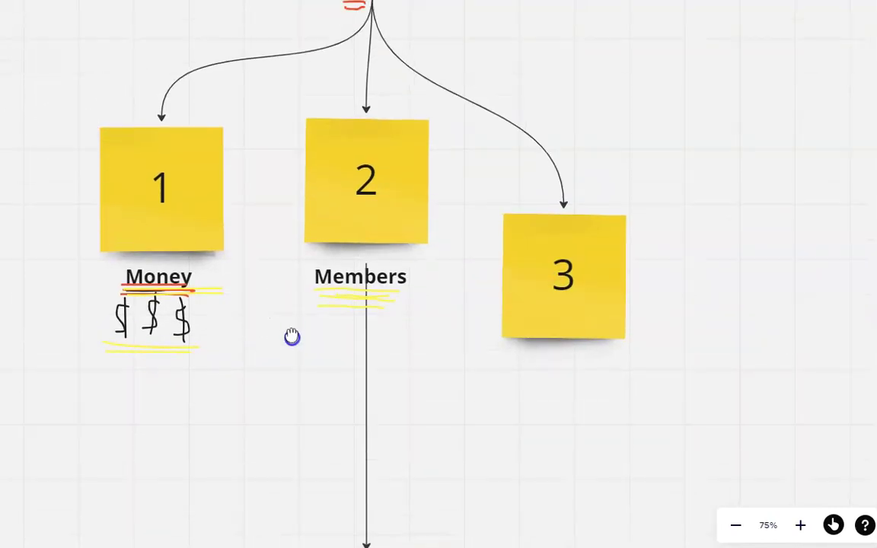
pyautogui.click(672, 413)
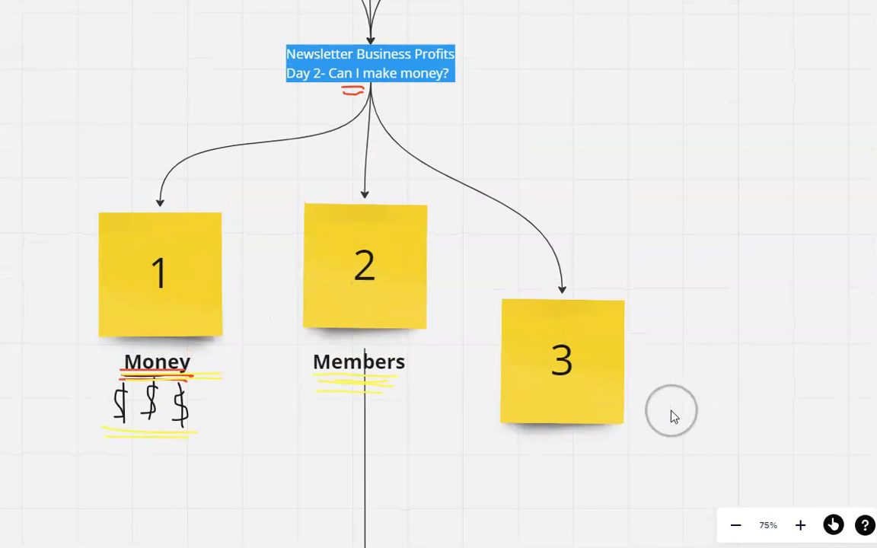
pyautogui.click(594, 410)
pyautogui.moveTo(582, 405); pyautogui.dragTo(581, 320)
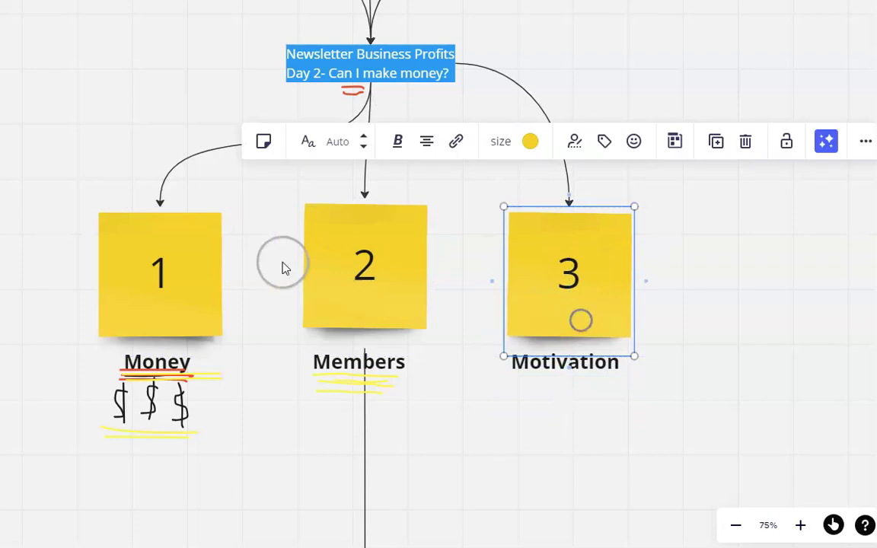
# - Draw two black pen underlines beneath the "Motivation" label
pyautogui.press('p')
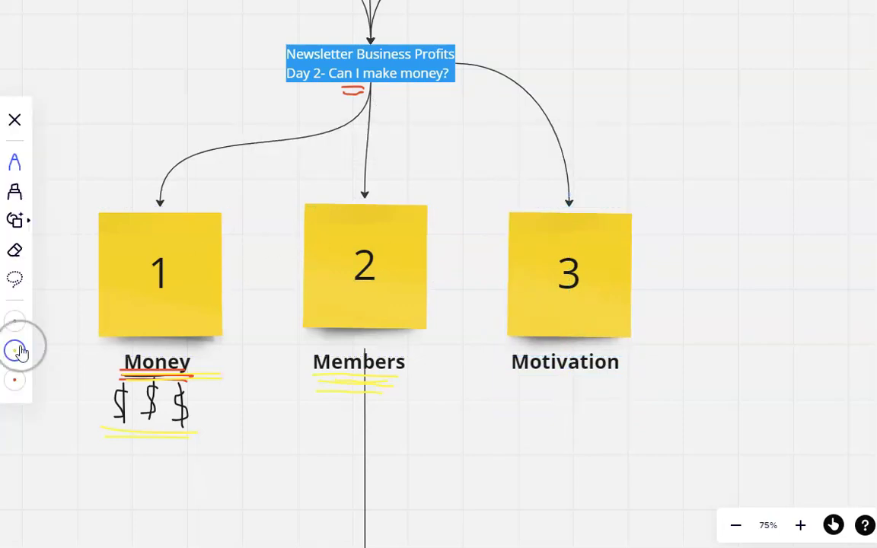
pyautogui.click(16, 323)
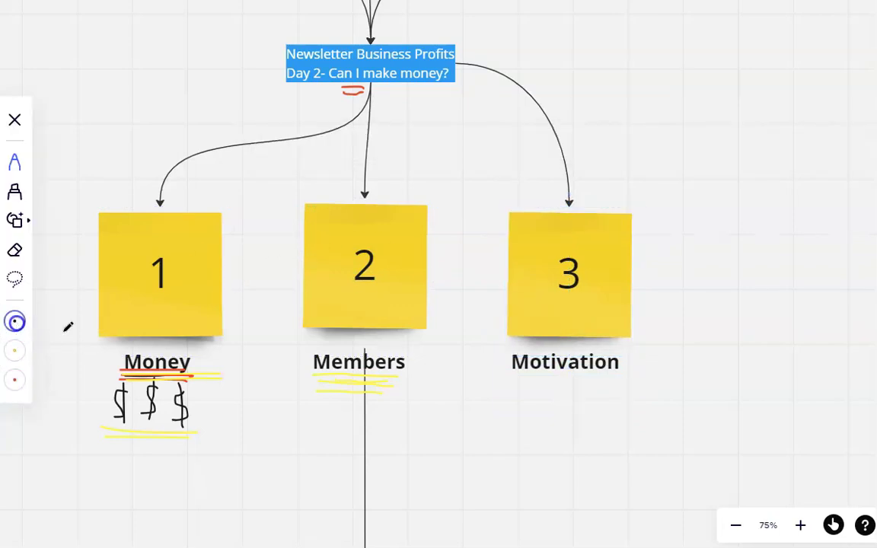
pyautogui.moveTo(512, 383); pyautogui.dragTo(609, 383)
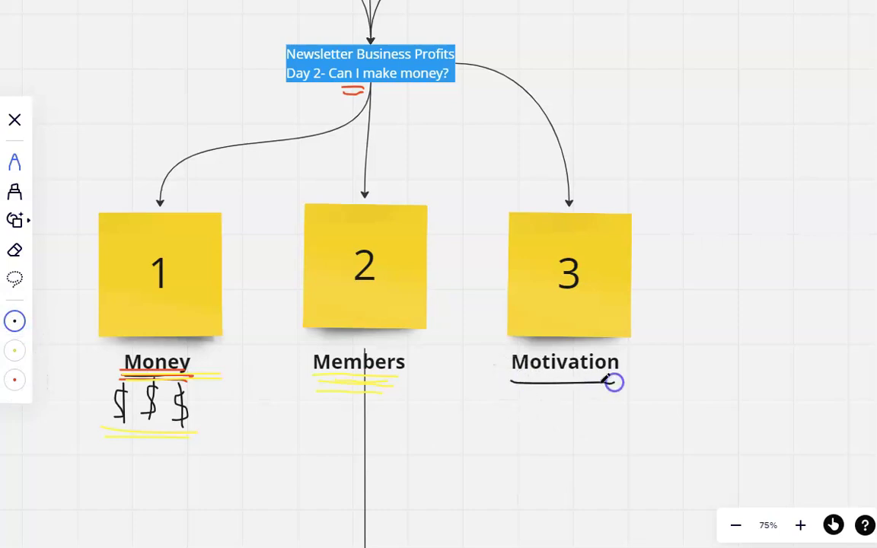
pyautogui.moveTo(510, 391); pyautogui.dragTo(624, 392)
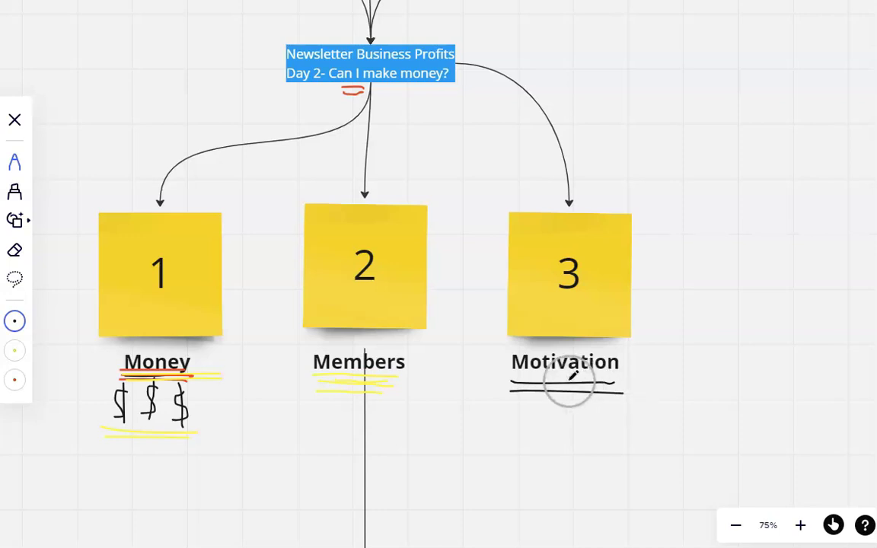
# - Add two more black pen underlines beneath the "Motivation" label and exit drawing mode
pyautogui.moveTo(519, 384); pyautogui.dragTo(626, 385)
pyautogui.moveTo(517, 392); pyautogui.dragTo(619, 396)
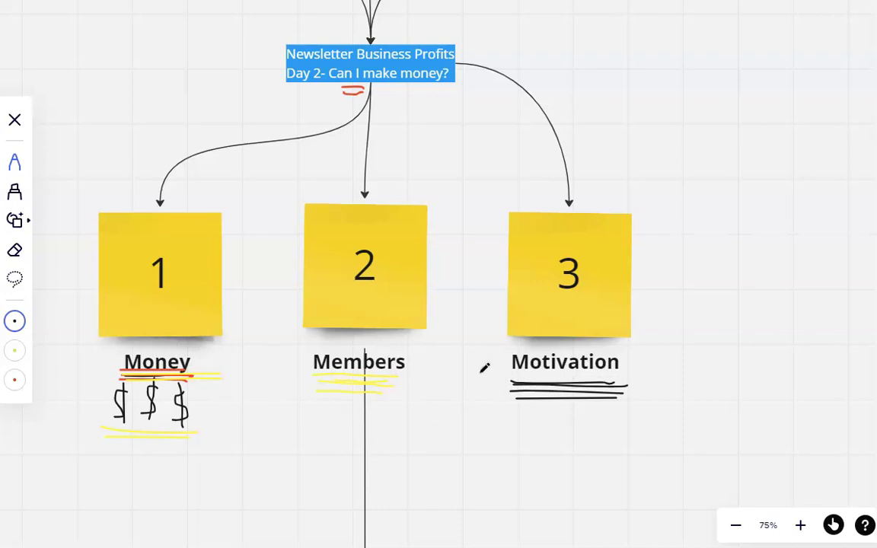
pyautogui.scroll(1, 484, 368)
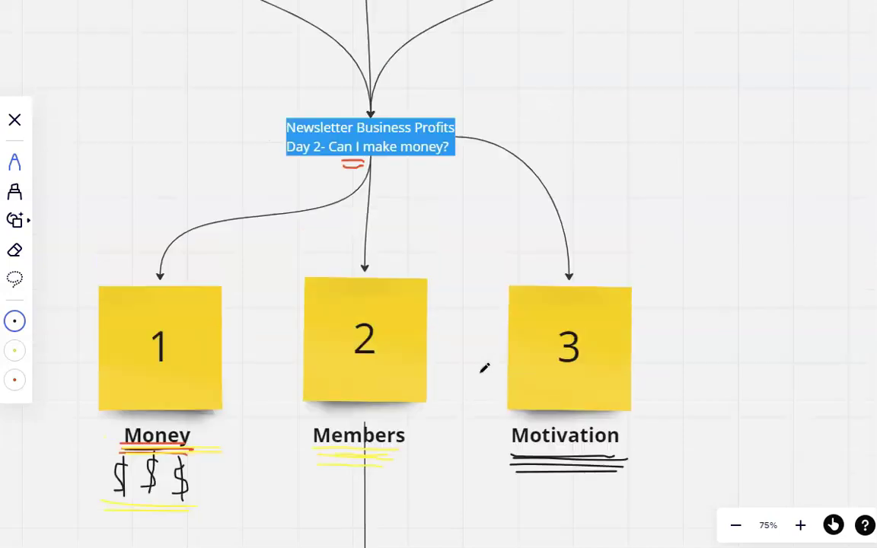
pyautogui.press('Escape')
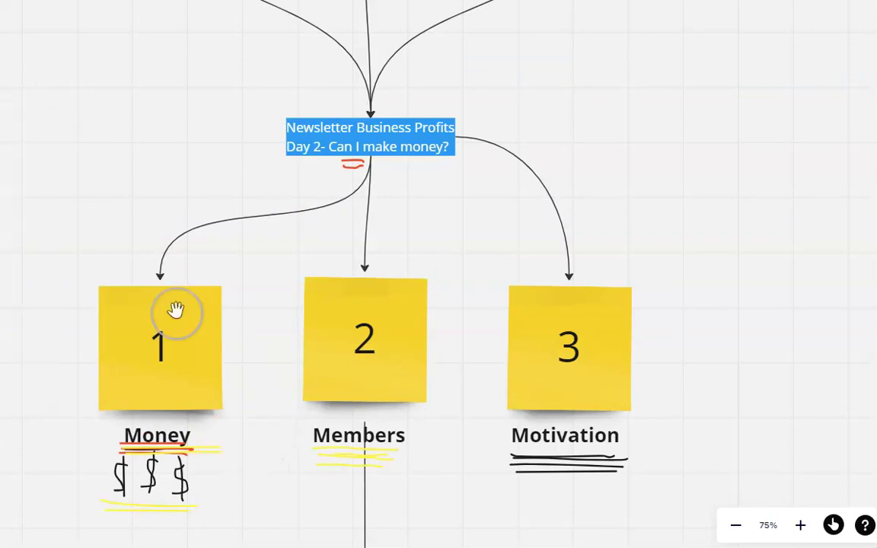
# - Follow the connector below "Members" to show the Day 3 "How we are going to get paid" box
pyautogui.moveTo(245, 486); pyautogui.dragTo(249, 396)
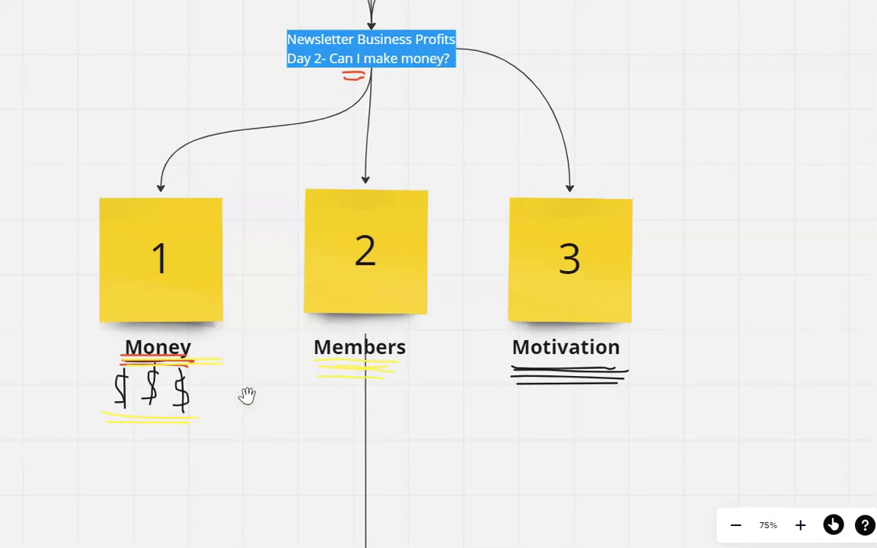
pyautogui.moveTo(291, 472); pyautogui.dragTo(296, 466)
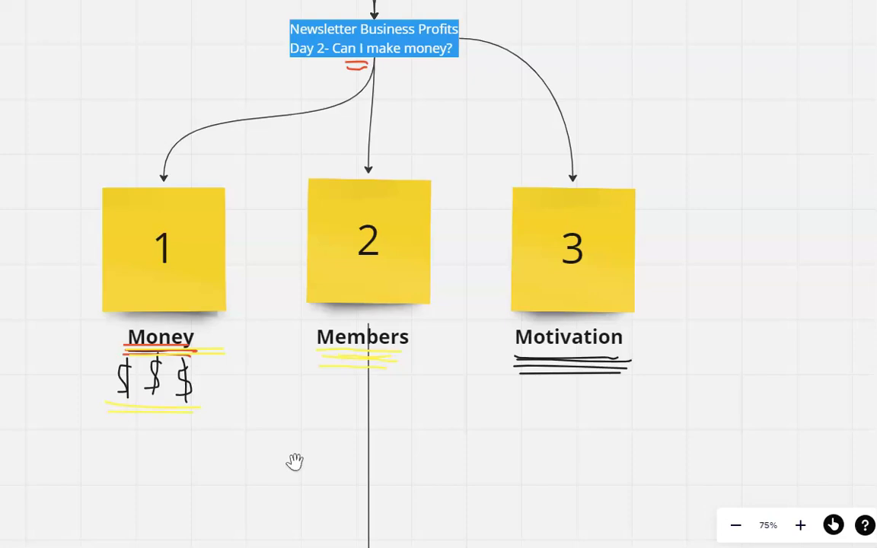
pyautogui.moveTo(295, 461); pyautogui.dragTo(300, 297)
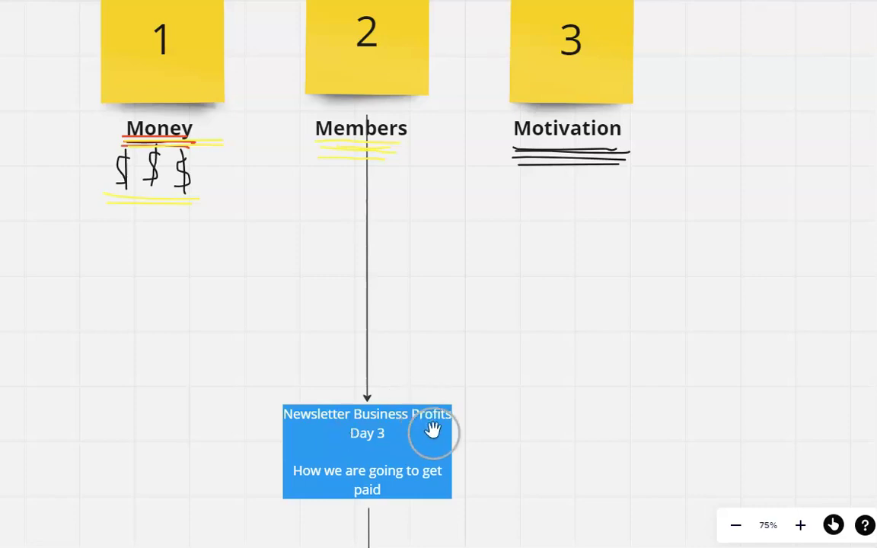
pyautogui.moveTo(460, 436); pyautogui.dragTo(460, 409)
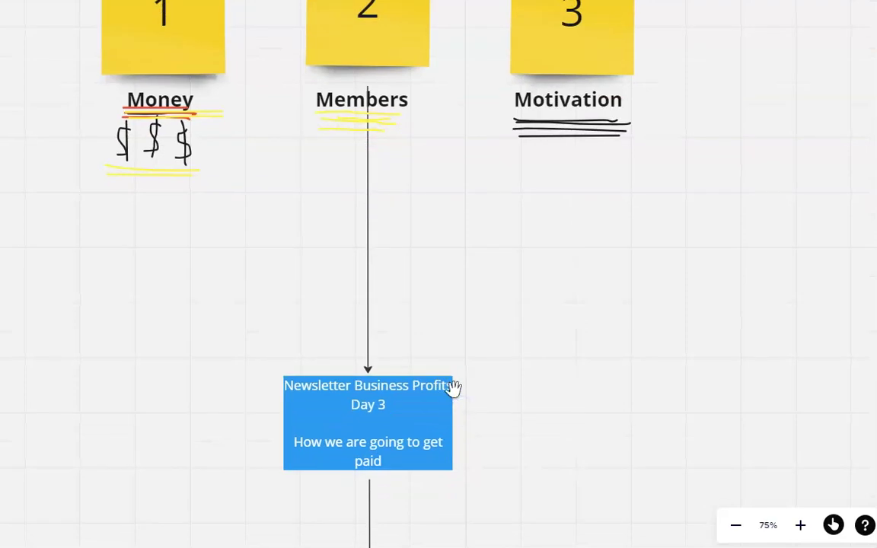
pyautogui.click(403, 333)
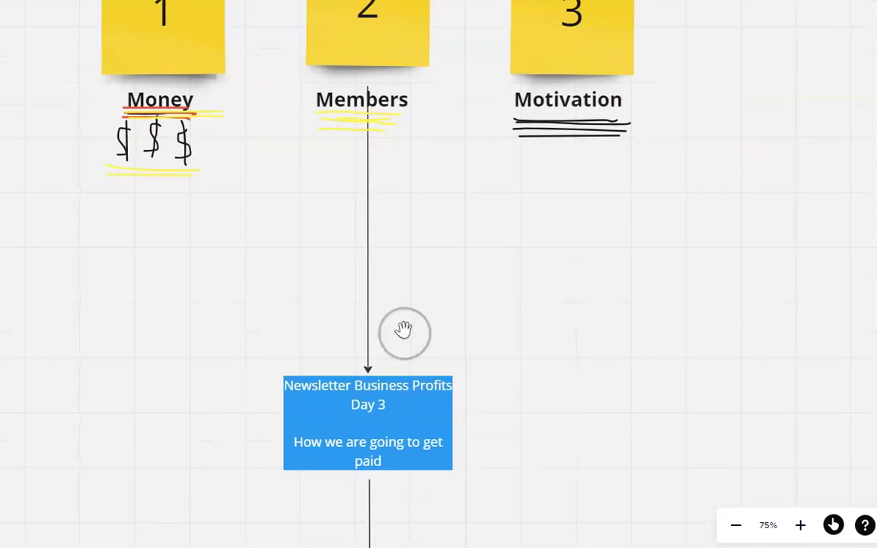